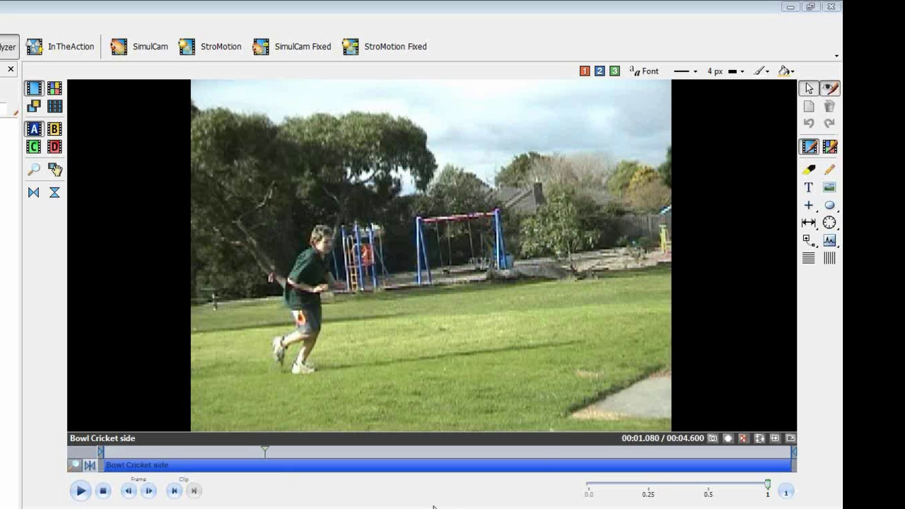
Bring the key positions area into view, then play the Bowl Cricket side clip and step through its frames to examine the bowling action.
left_click_drag(428, 507, 437, 444)
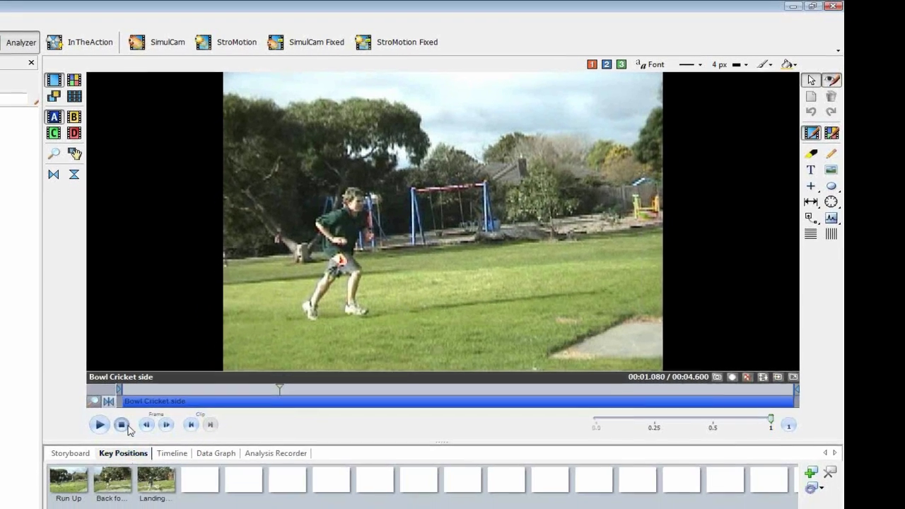
left_click(121, 425)
left_click(94, 427)
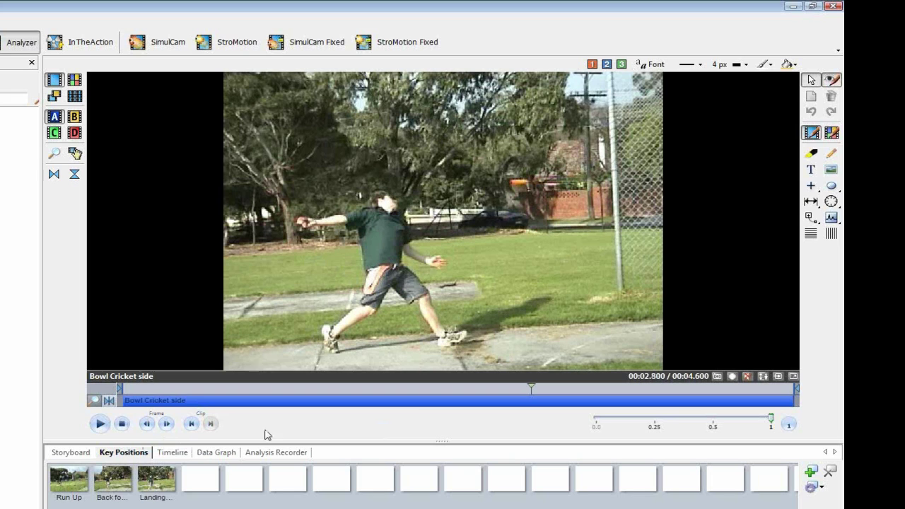
left_click(147, 424)
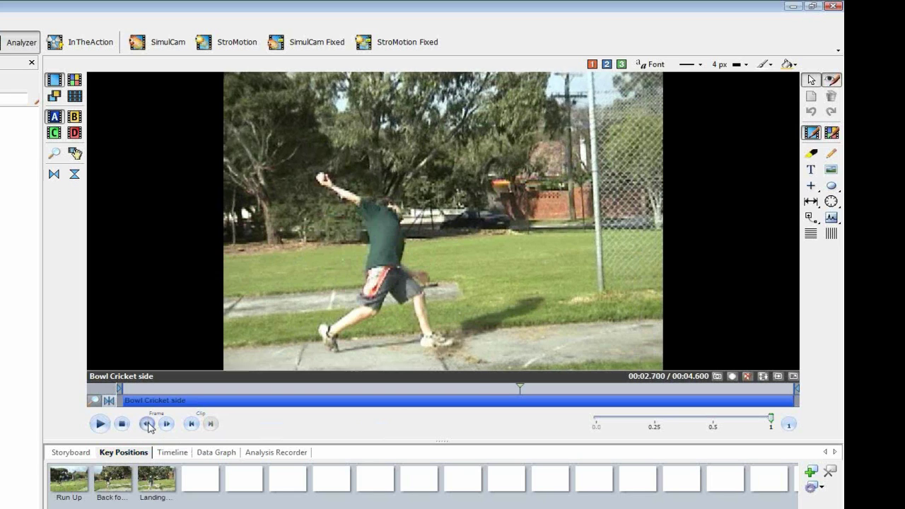
left_click(147, 424)
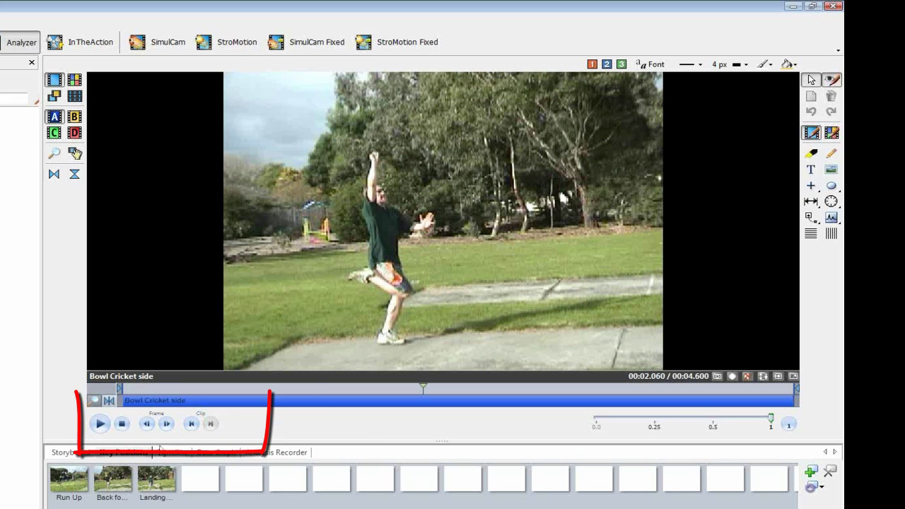
left_click(167, 423)
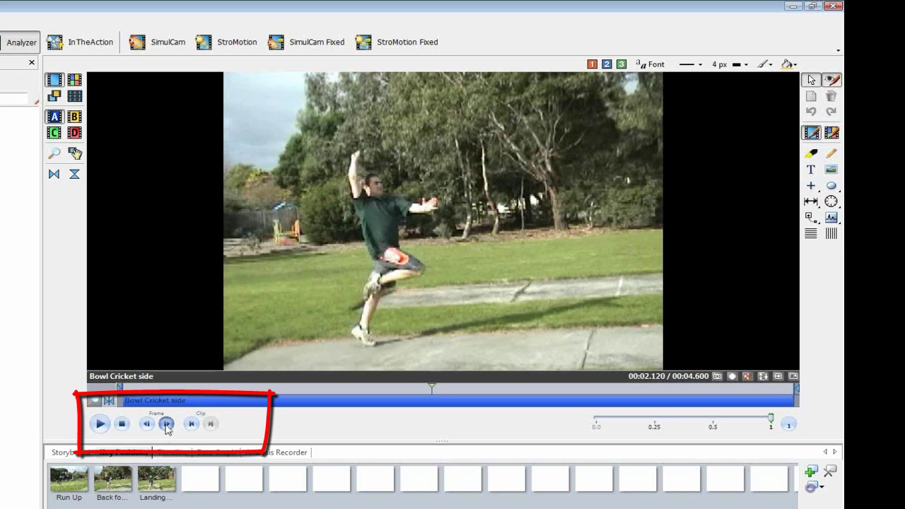
left_click(166, 423)
left_click(167, 423)
left_click(167, 424)
left_click(167, 424)
left_click(167, 423)
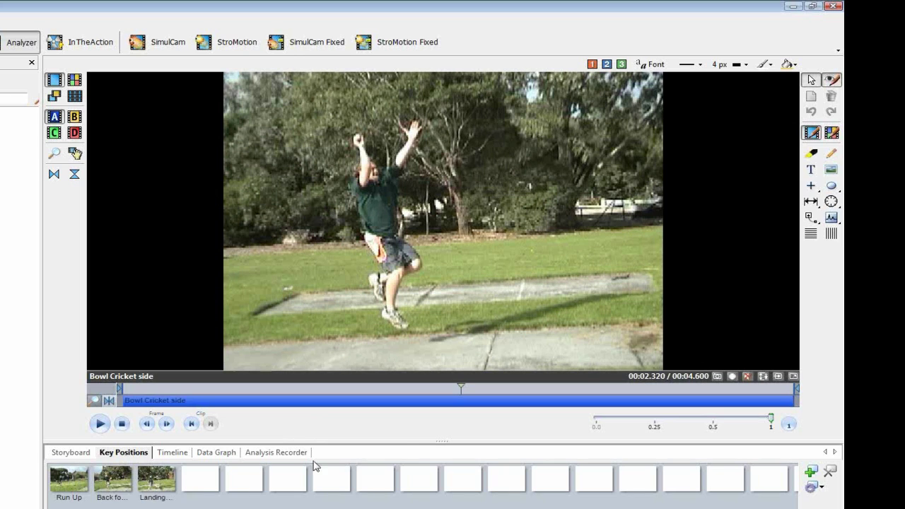
Enlarge the key positions area slightly and delete all existing key positions.
mouse_move(440, 443)
left_mouse_down()
mouse_move(441, 410)
mouse_move(439, 434)
left_mouse_up()
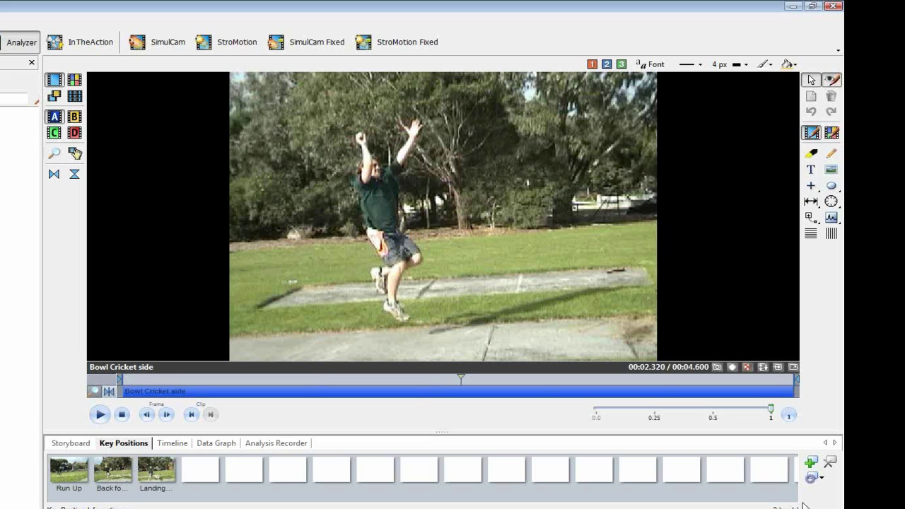
left_click(816, 478)
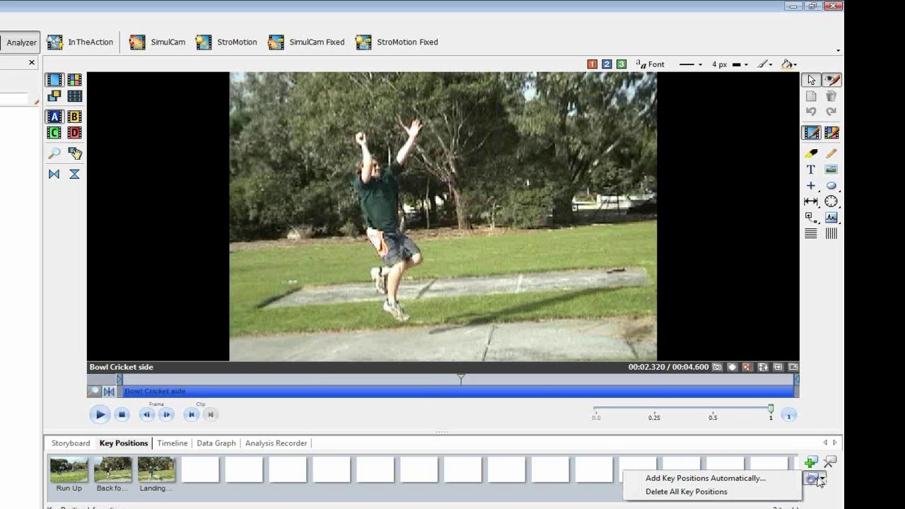
left_click(708, 491)
left_click(236, 346)
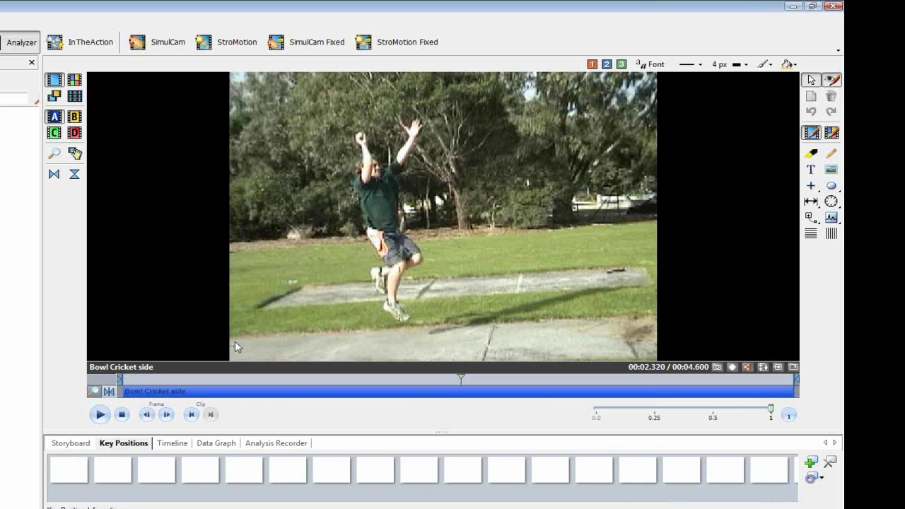
Add a key position at the run-up frame, 00:01.560.
key("Left")
key("Left")
key("Left")
key("Left")
key("Left")
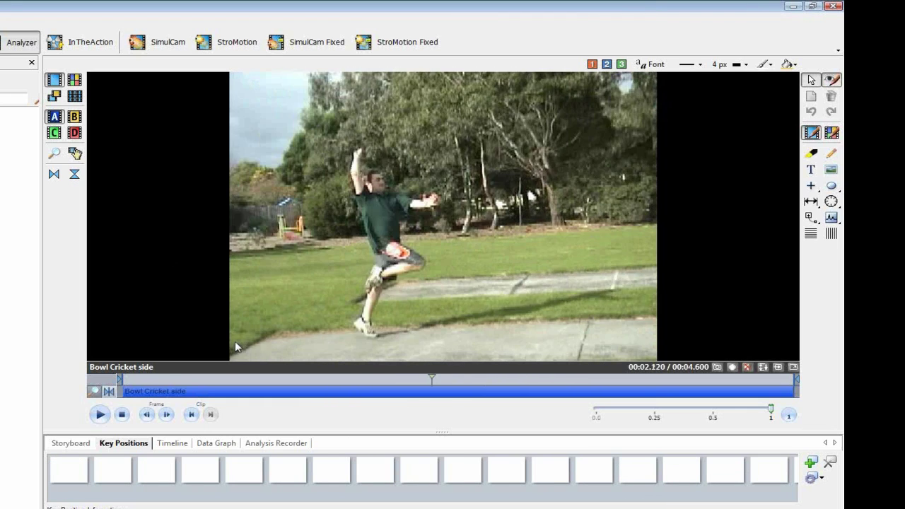
key("Left")
key("Left")
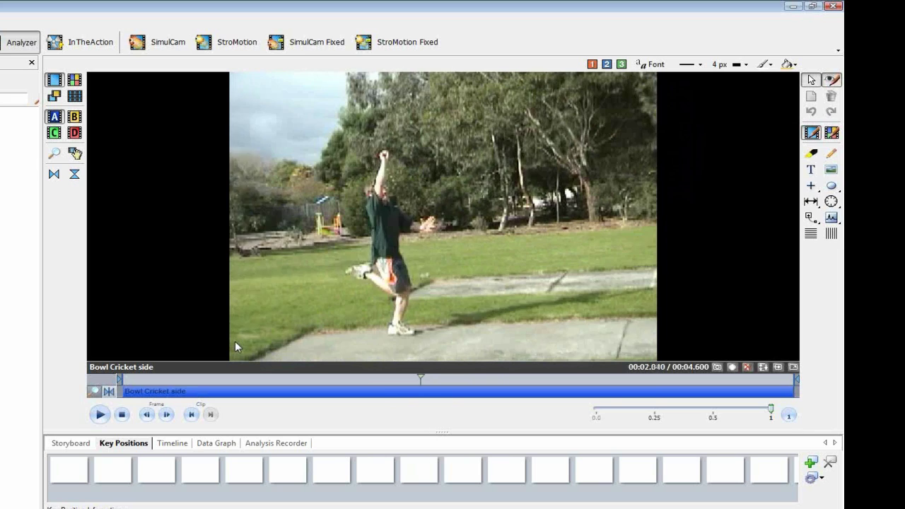
key("Right")
key("Right")
key("Right")
key("Left")
key("Left")
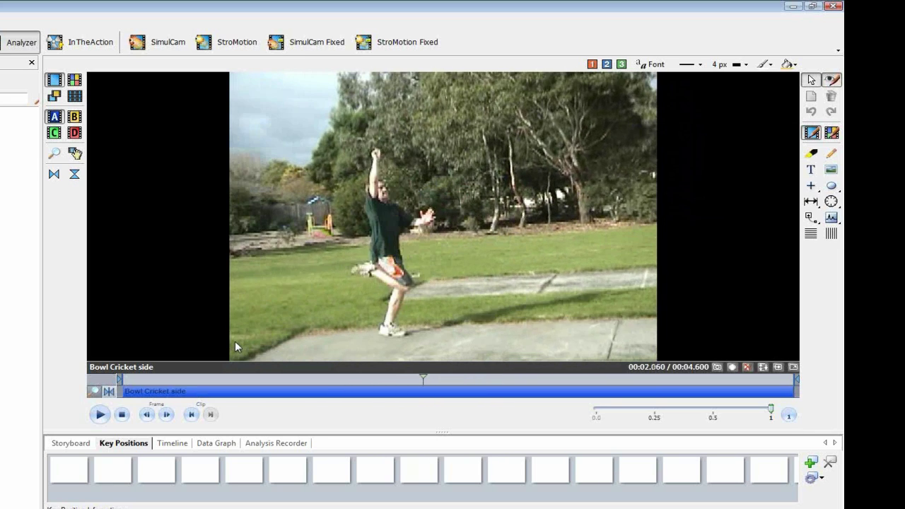
key("Left")
key("Left")
key("Left")
key("Left")
key("Left")
key("Left")
key("Left")
key("Left")
key("Left")
key("Left")
key("Left")
key("Left")
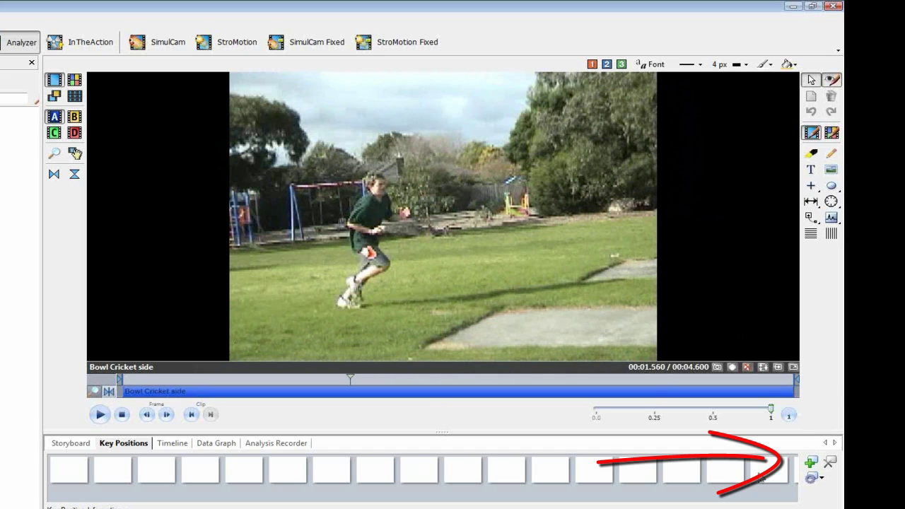
left_click(811, 464)
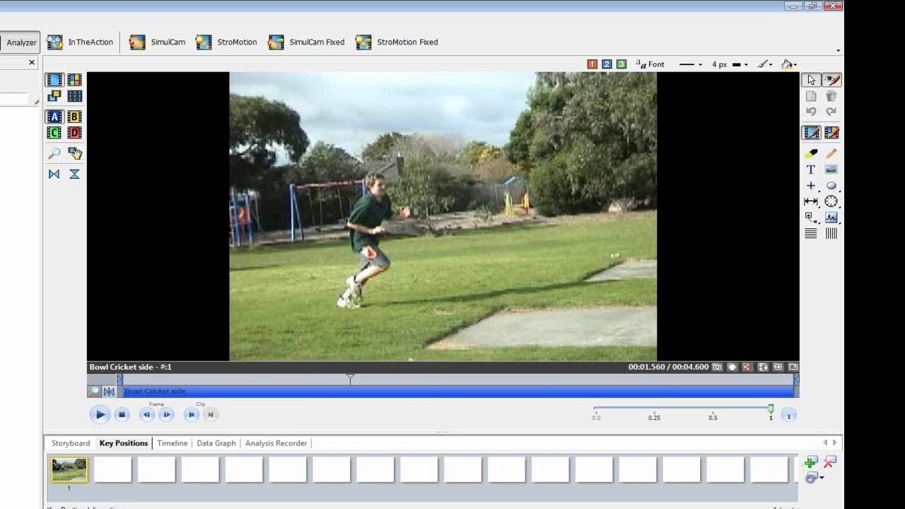
Label the first key position "Run Up" and enter the notes "STudent NOtes about run up go here".
left_click(81, 508)
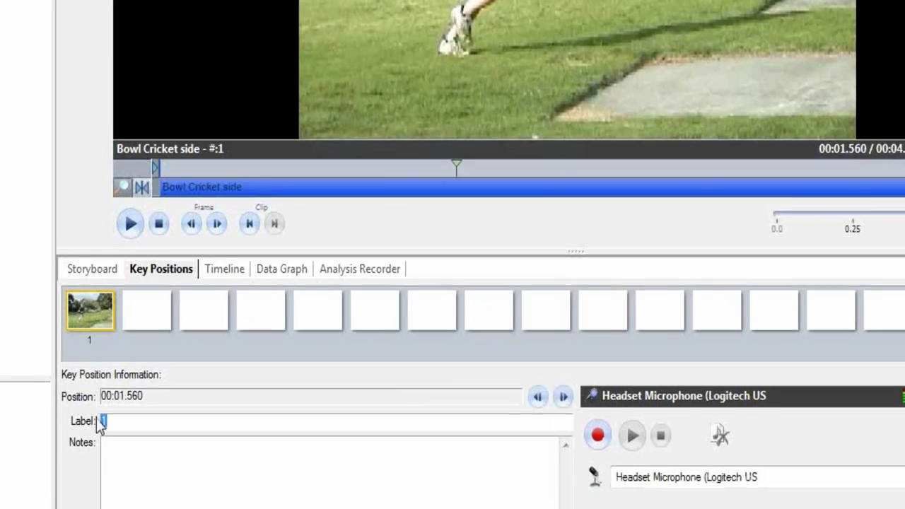
type("Run Up")
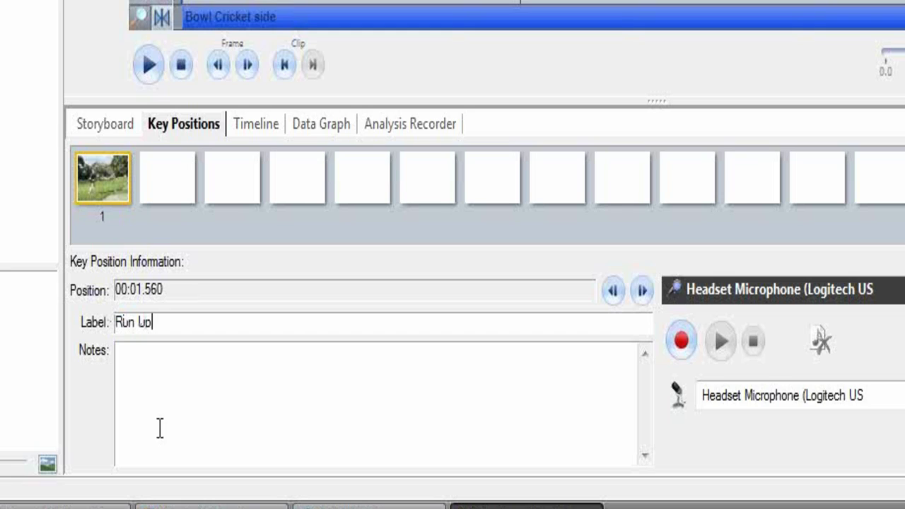
left_click(164, 367)
type("STudent NOtes")
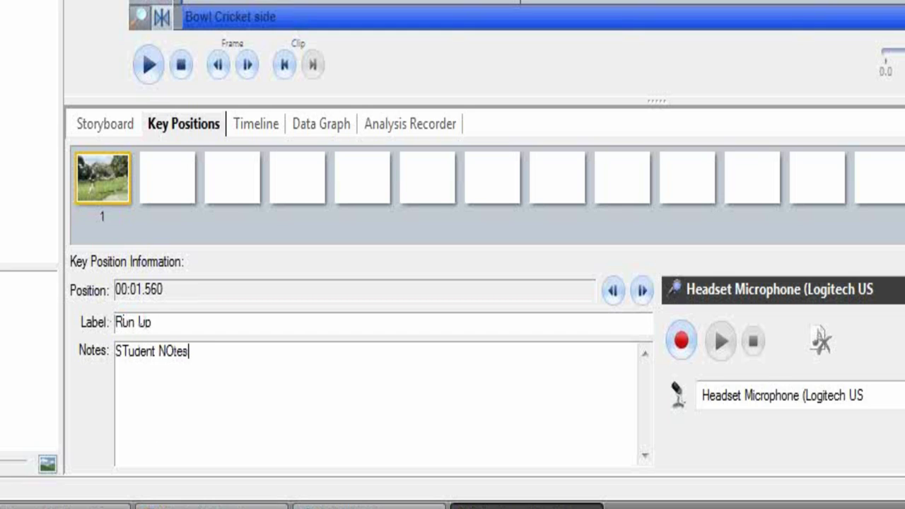
type(" abcut run ")
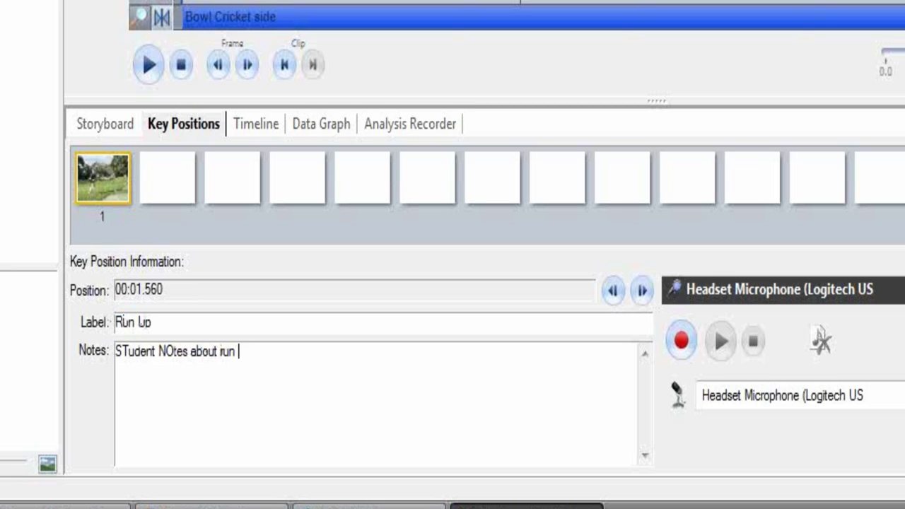
type("up gp her")
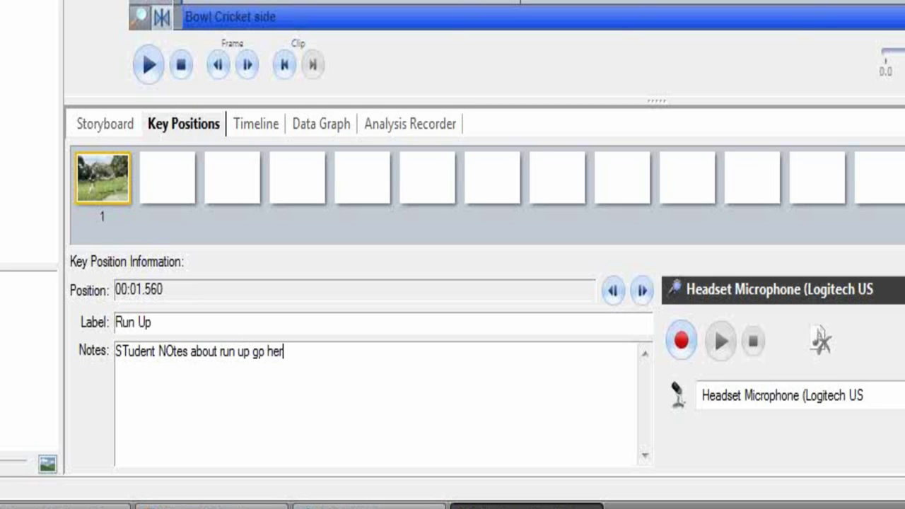
type("e")
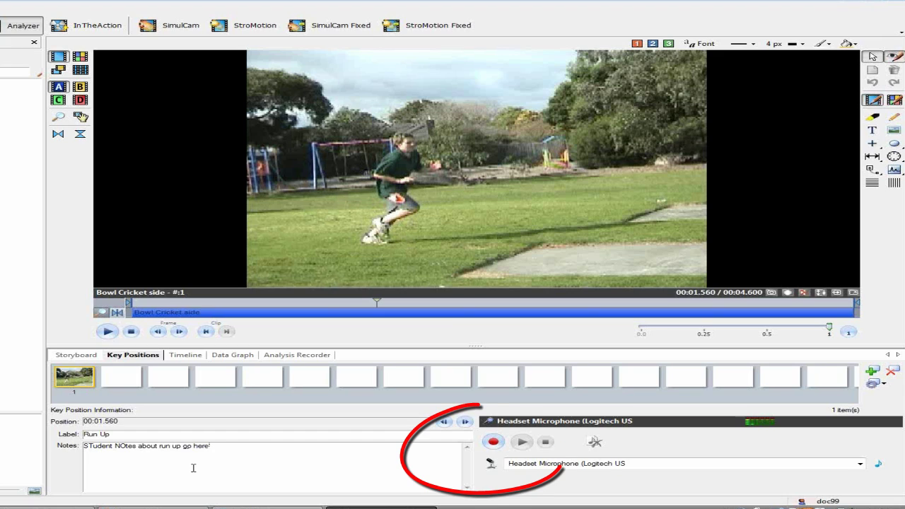
Record a spoken comment of about 9.8 seconds for the run-up key position with the headset microphone.
left_click(494, 443)
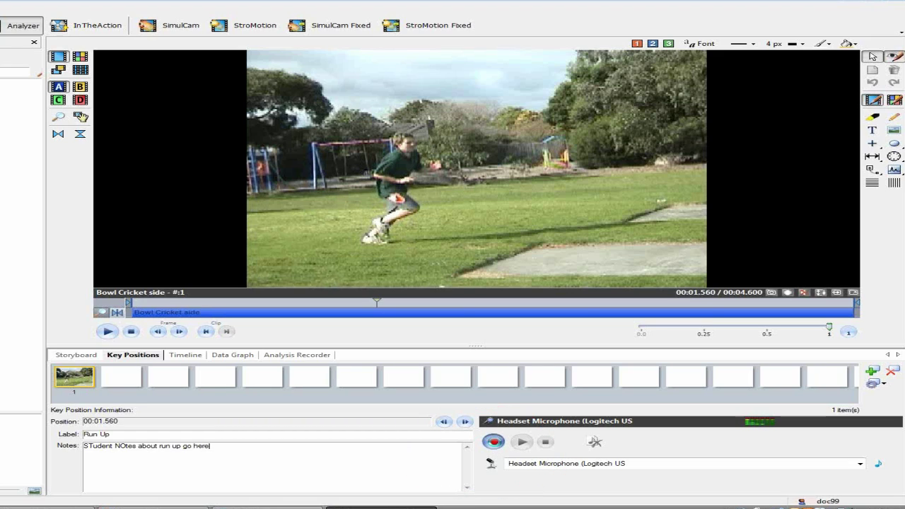
left_click(493, 442)
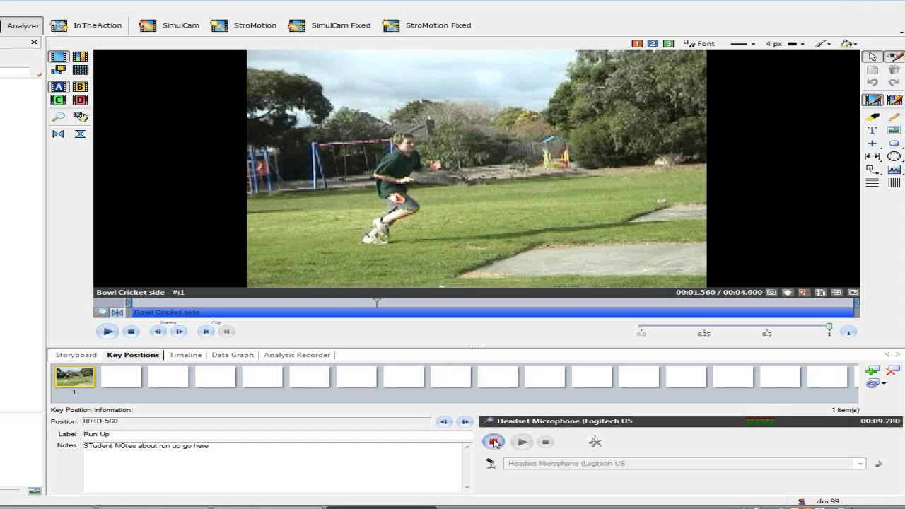
left_click(494, 442)
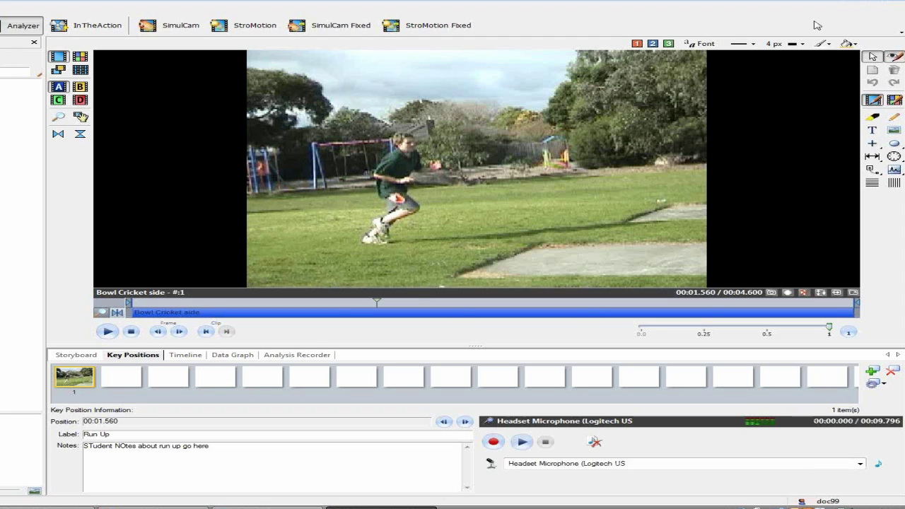
Add a second key position at the take-off frame, 00:02.140.
left_click(563, 210)
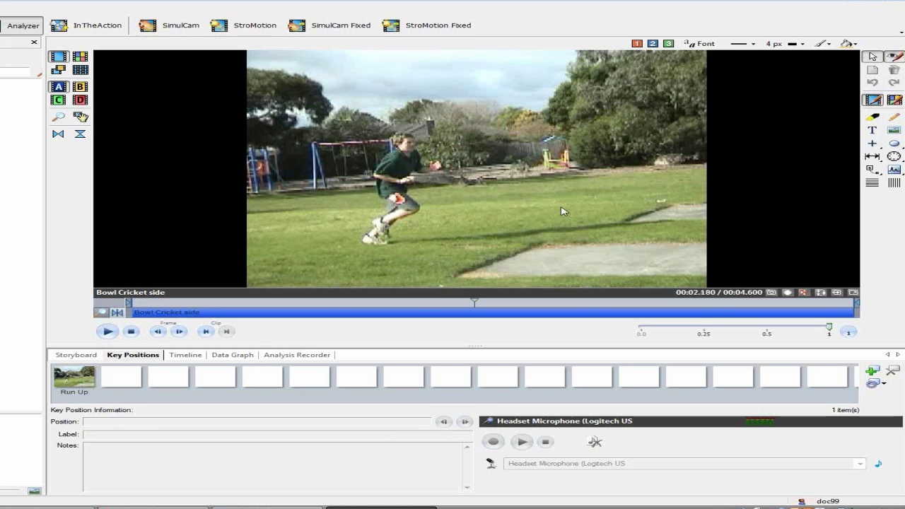
left_click(180, 332)
left_click(180, 332)
left_click(180, 332)
left_click(509, 307)
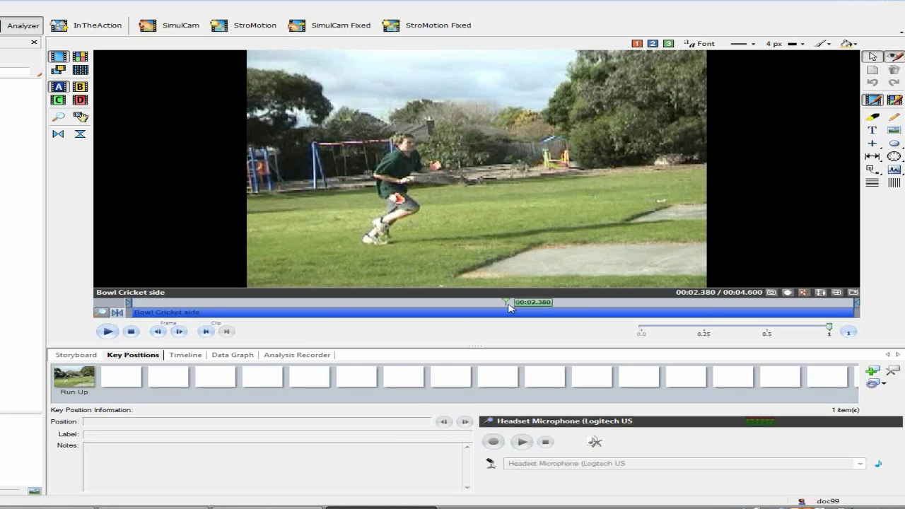
left_click(107, 332)
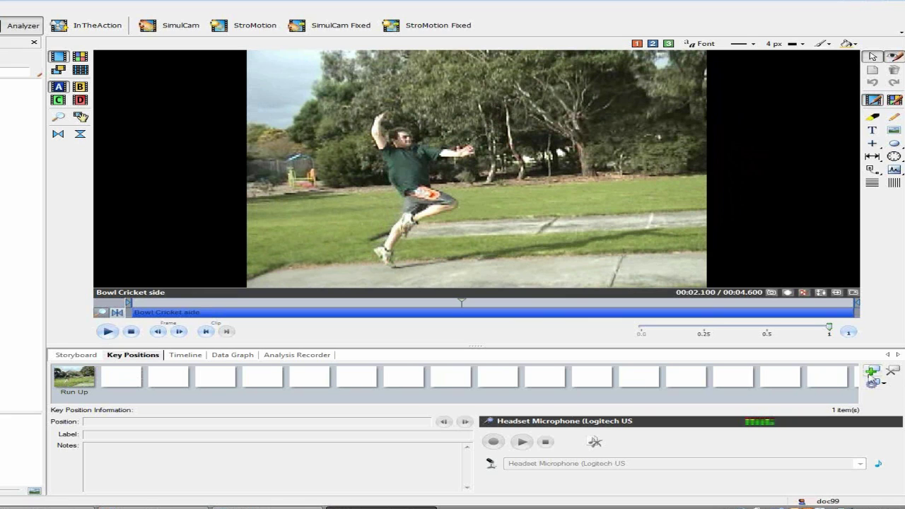
left_click(872, 371)
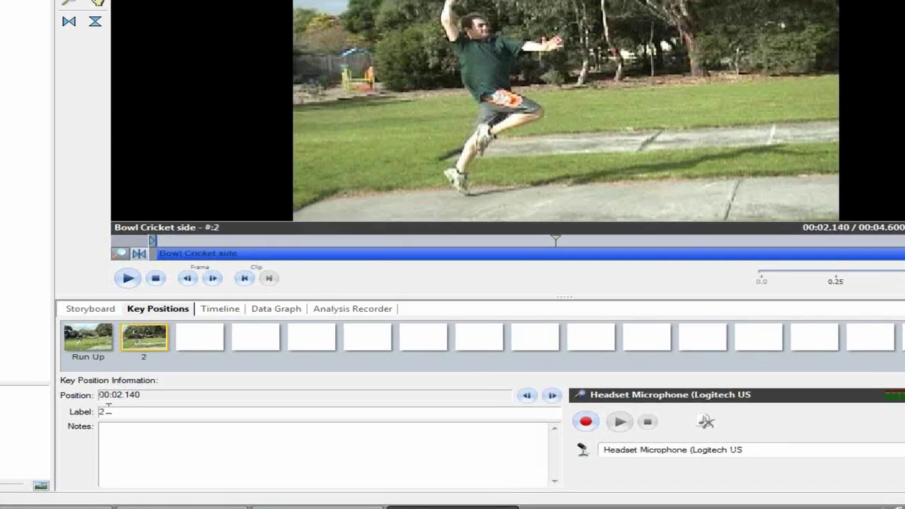
Label the second key position "Take Off" and enter notes beginning "Student NOtes at this".
double_click(102, 412)
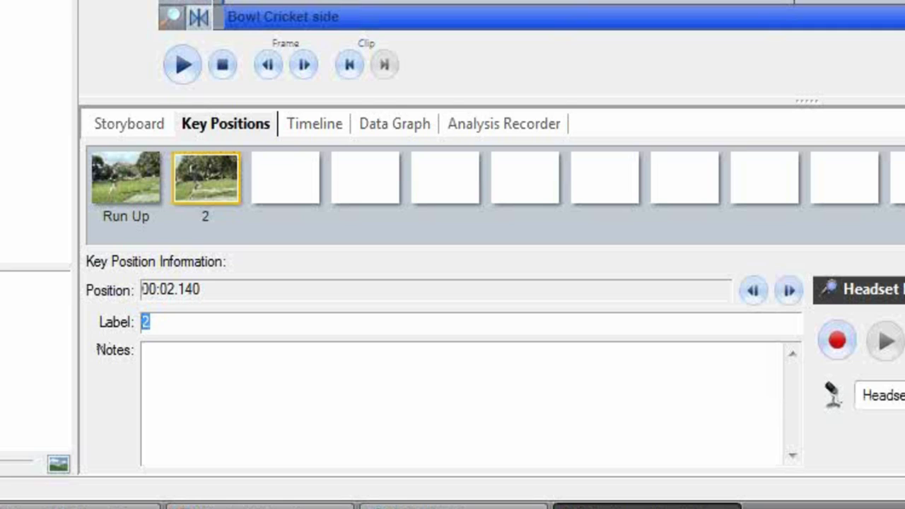
type("Take Off")
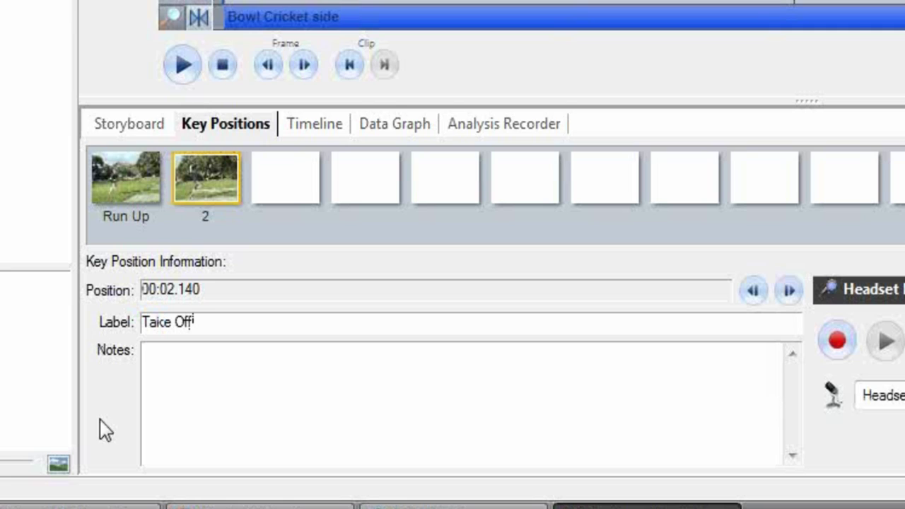
left_click(178, 383)
type("Student NOtes")
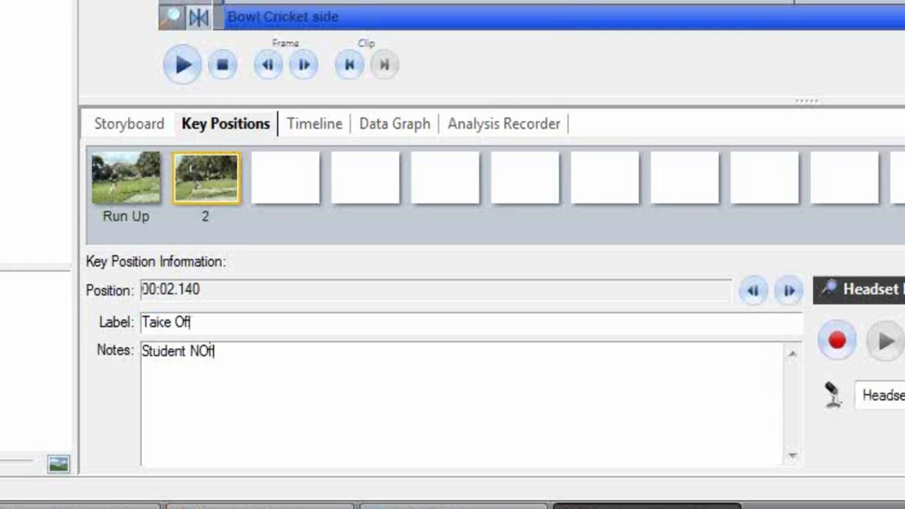
type(" at th")
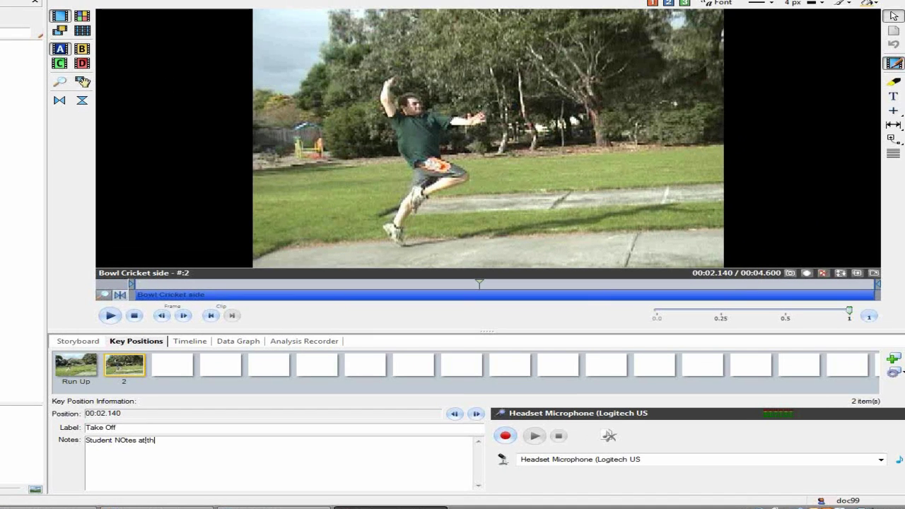
type("is c")
Add a third key position at the delivery frame, 00:02.760, and label it "Delivery".
left_click(308, 276)
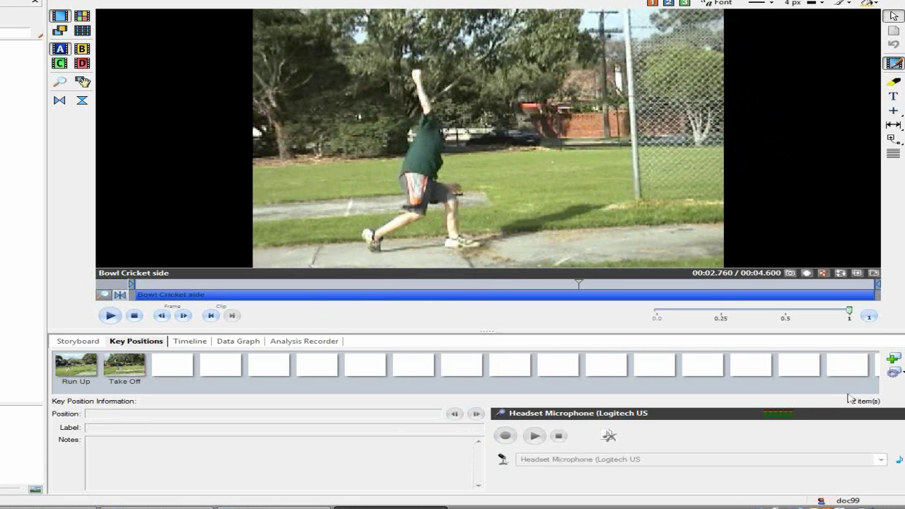
left_click(892, 359)
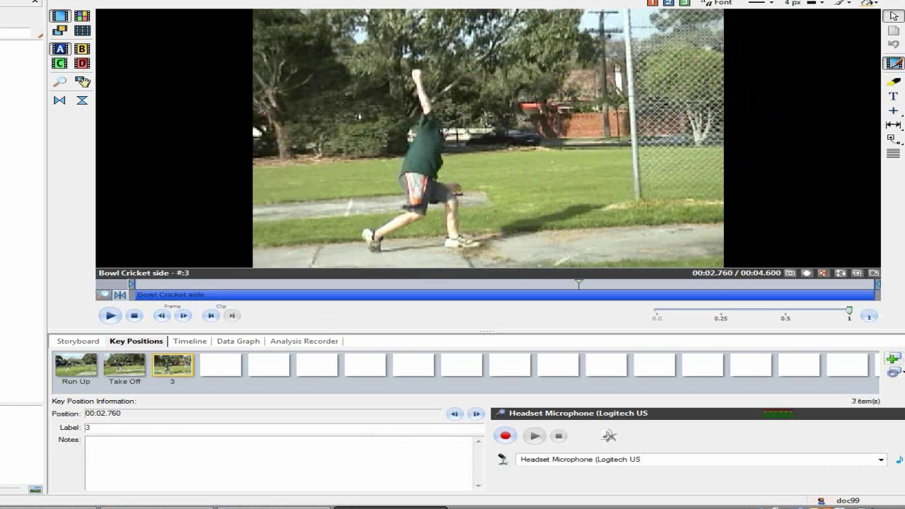
double_click(105, 429)
type("DElivery")
key("BackSpace")
key("BackSpace")
key("BackSpace")
key("BackSpace")
key("BackSpace")
type("el")
Enter the notes "notes about delivery" for the third key position.
left_click(140, 451)
type("notes abou")
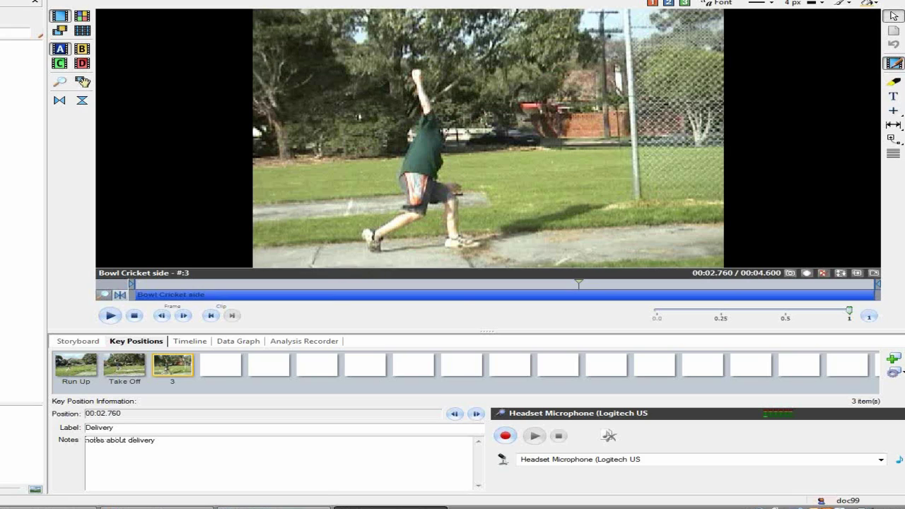
type("!")
Start publishing the storyboard as a Mediabook with My Computer as the destination.
left_click(74, 342)
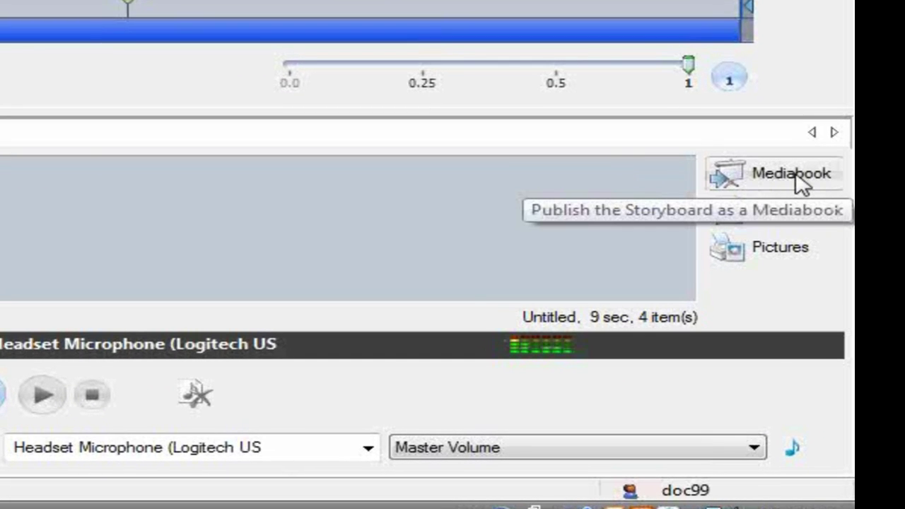
left_click(800, 178)
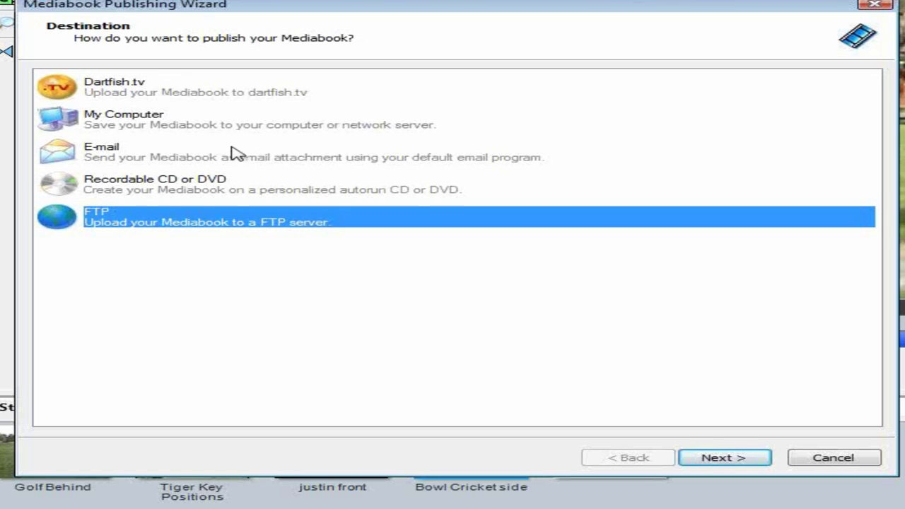
left_click(134, 125)
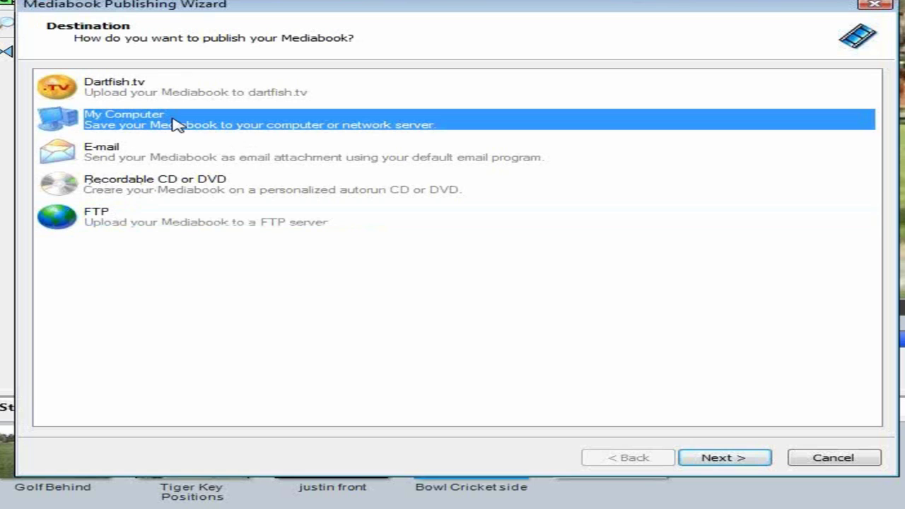
left_click(720, 458)
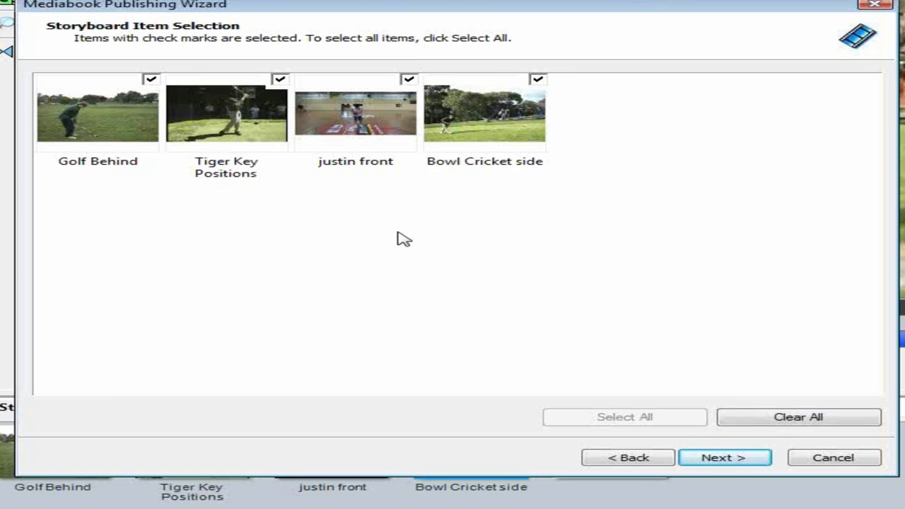
Limit the Mediabook's storyboard items to the Bowl Cricket side clip and continue to the Mediabook settings.
left_click(806, 421)
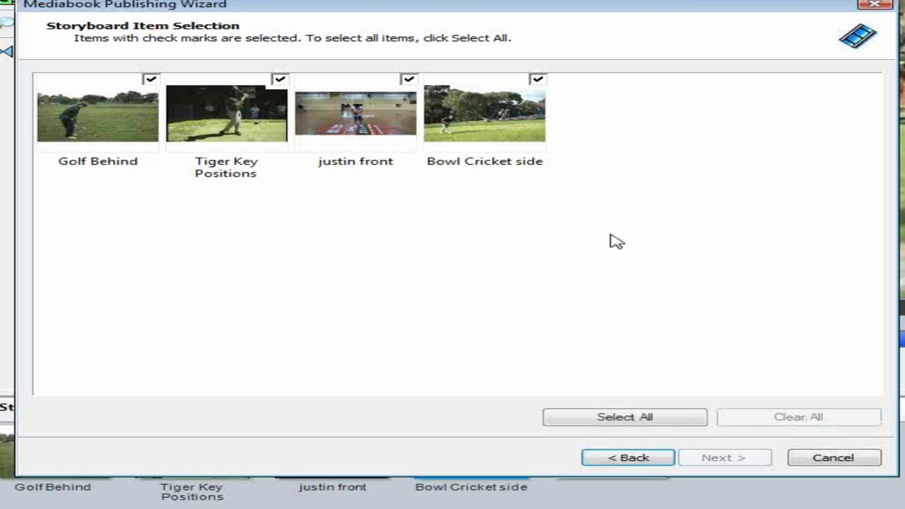
left_click(538, 80)
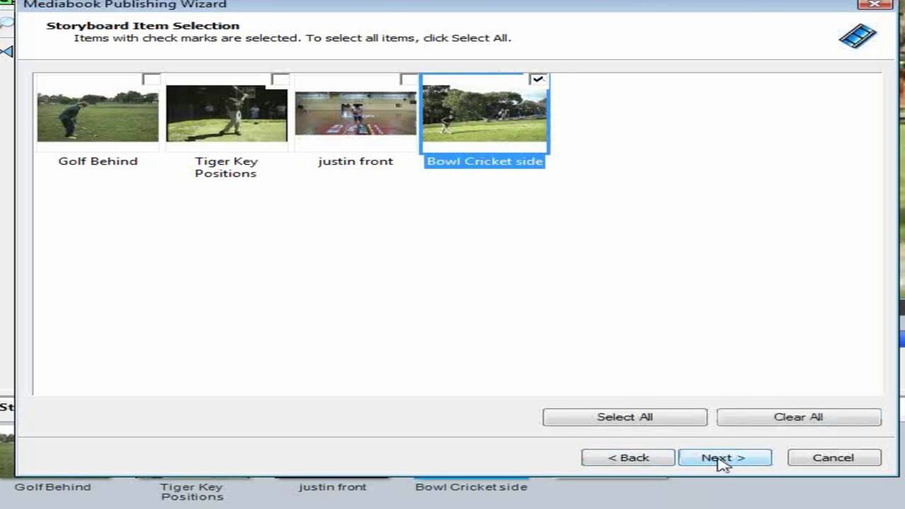
left_click(722, 459)
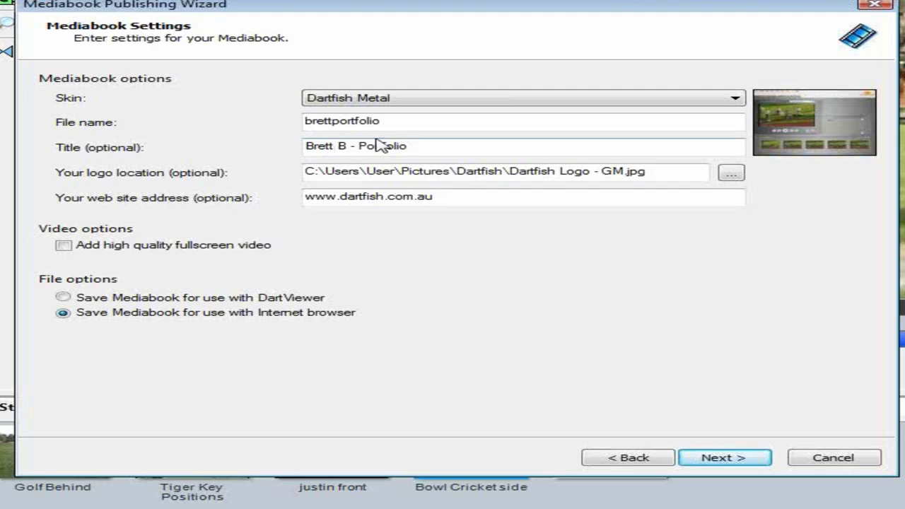
Set the Mediabook's file name to "Mediabook Practice" and its title to "Portfolio Example".
left_click_drag(404, 120, 201, 121)
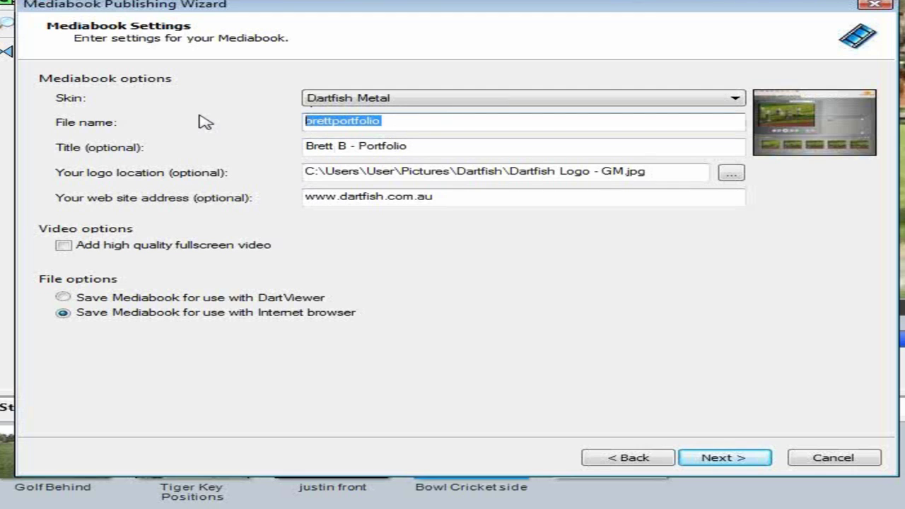
type("Mediaboo")
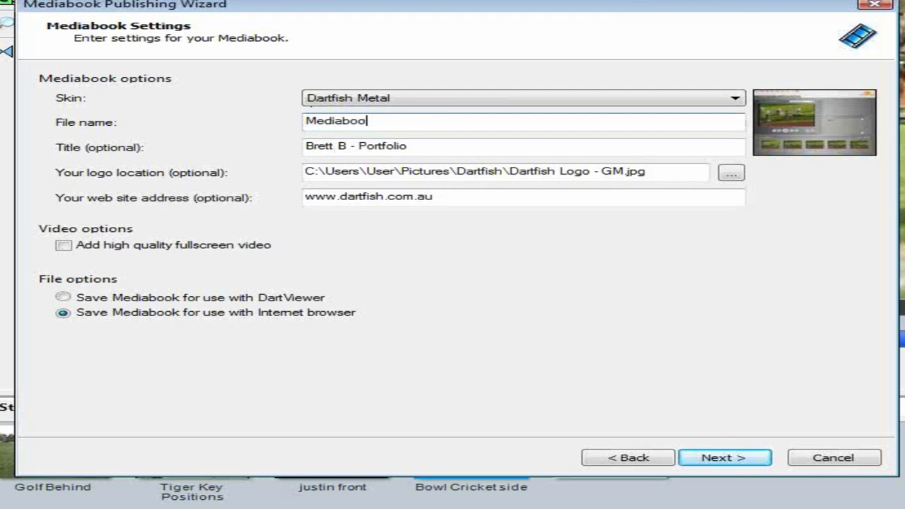
type("k Practice")
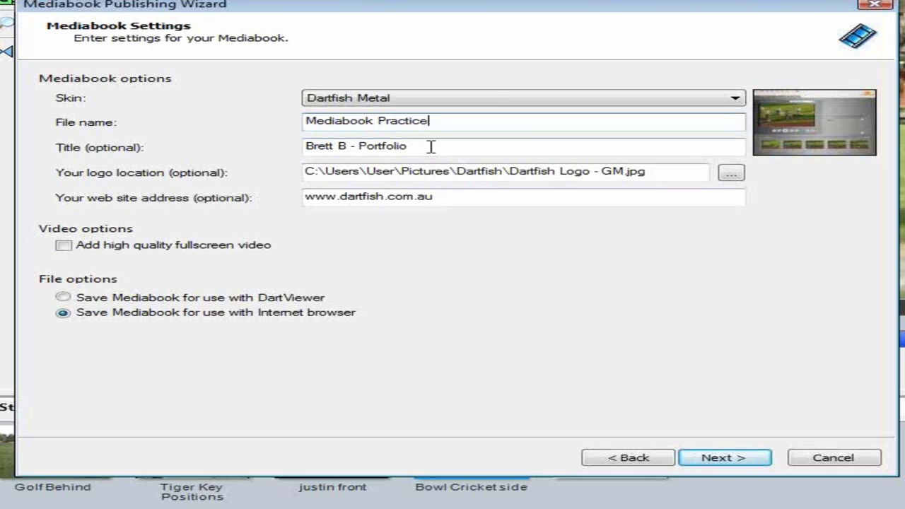
left_click_drag(487, 145, 239, 145)
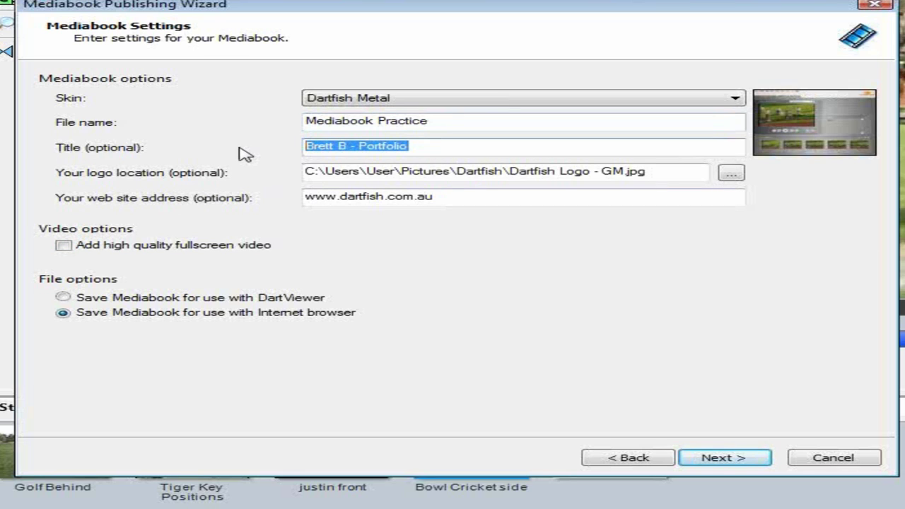
type("Por")
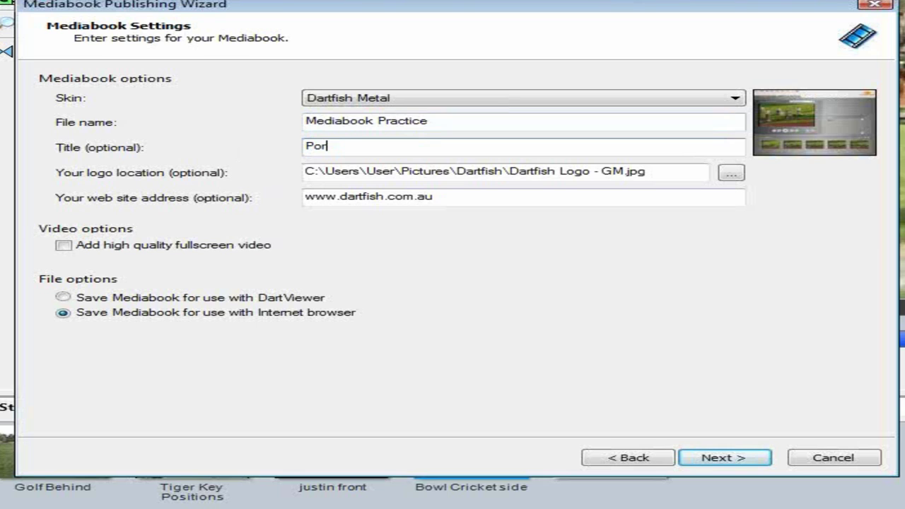
type("tfolio Example")
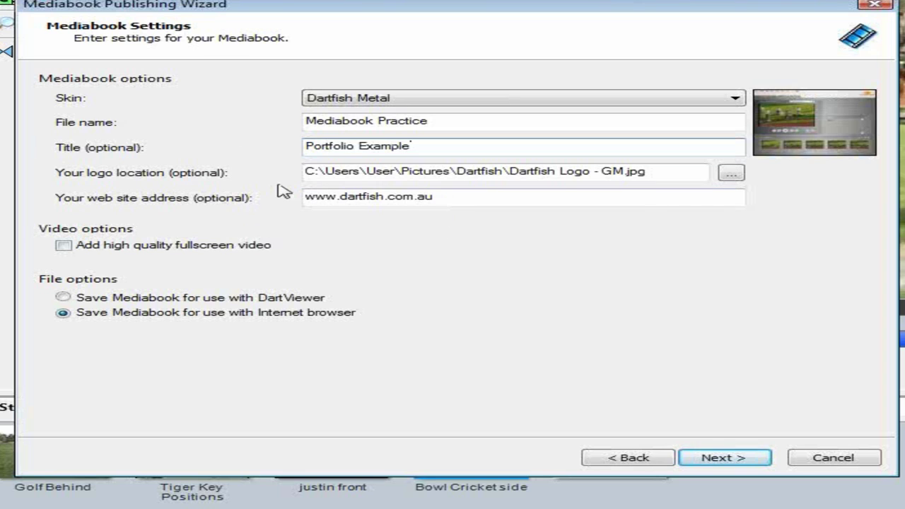
Replace the Mediabook's logo with the image Throw Jpeg from the pictures folder.
left_click(731, 174)
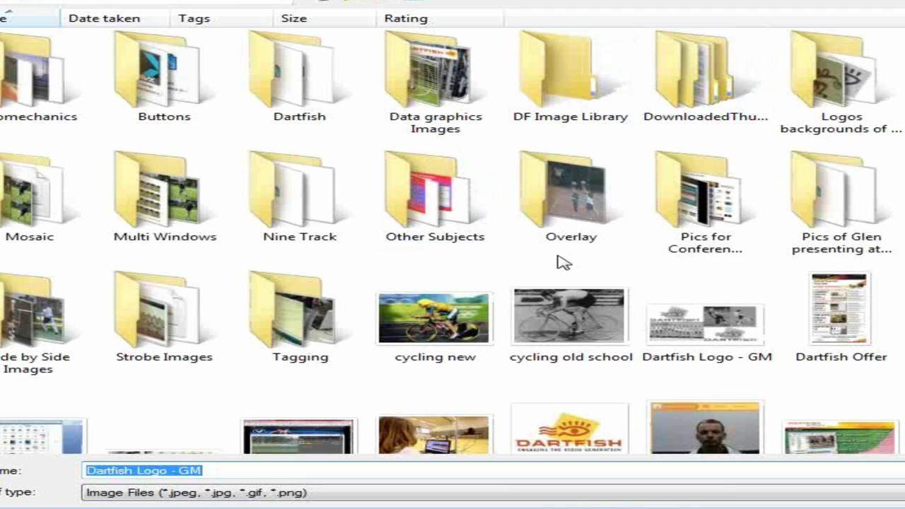
left_click(601, 275)
scroll(600, 265, "down", 2)
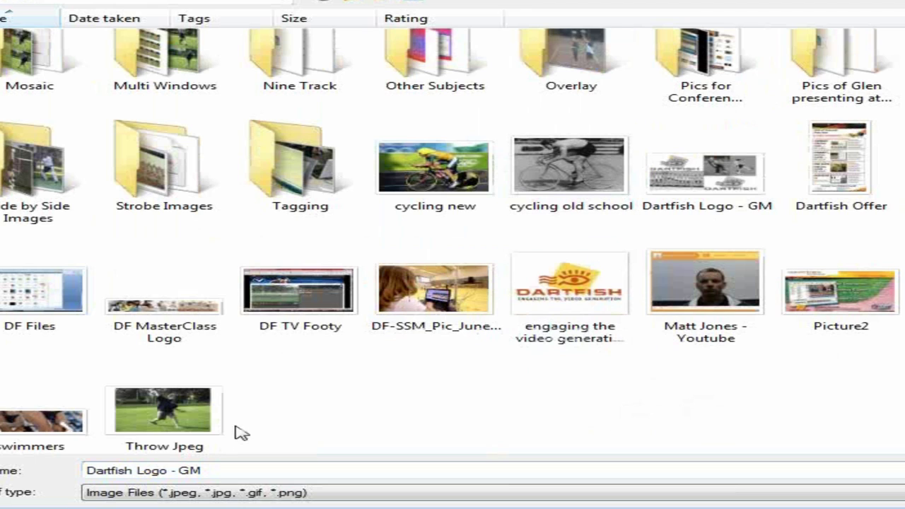
double_click(162, 416)
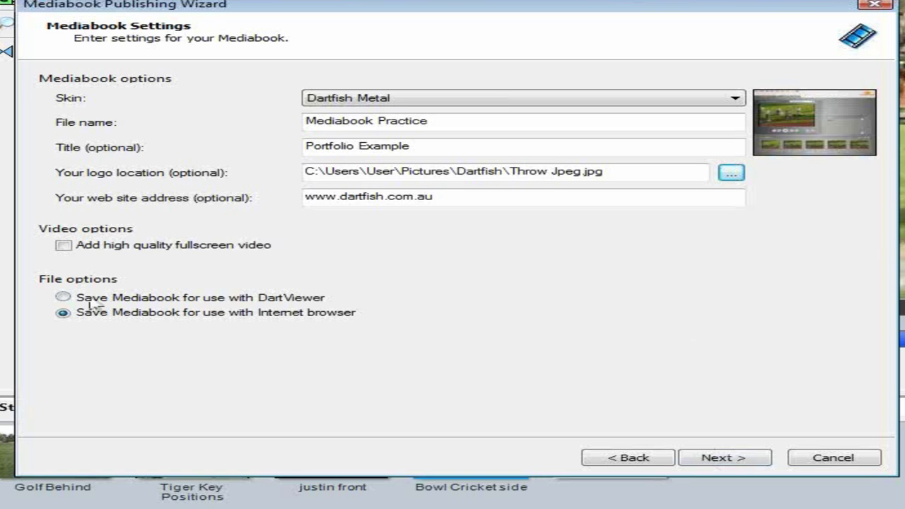
Save the Mediabook for DartViewer to the Desktop, using Adobe Flash best quality all fields included, and open it on finishing.
left_click(64, 297)
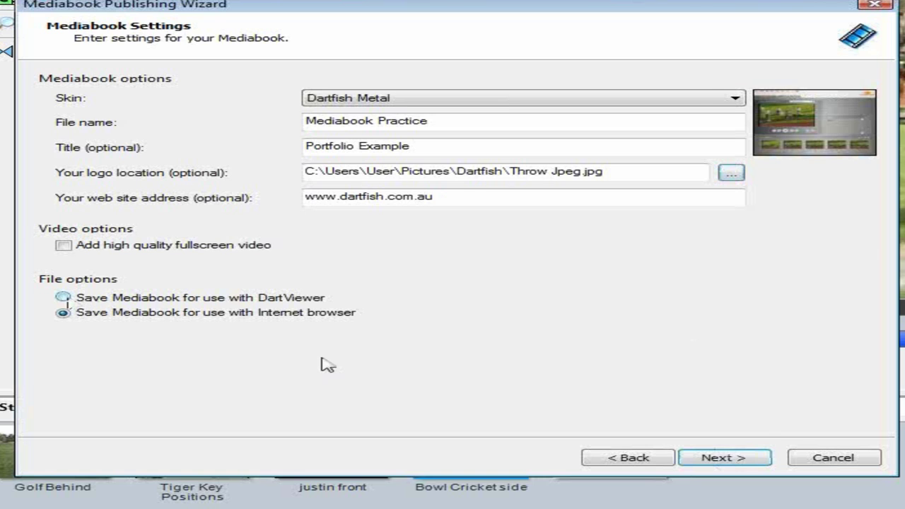
left_click(721, 467)
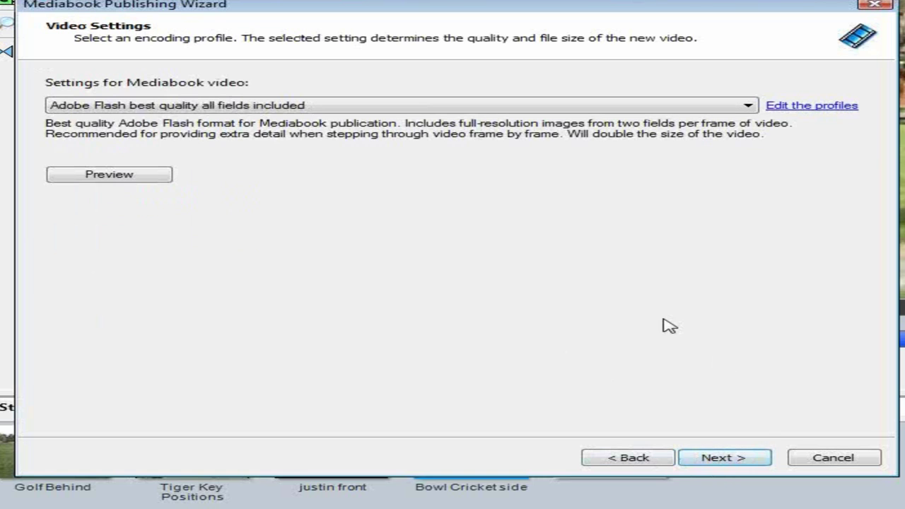
left_click(719, 460)
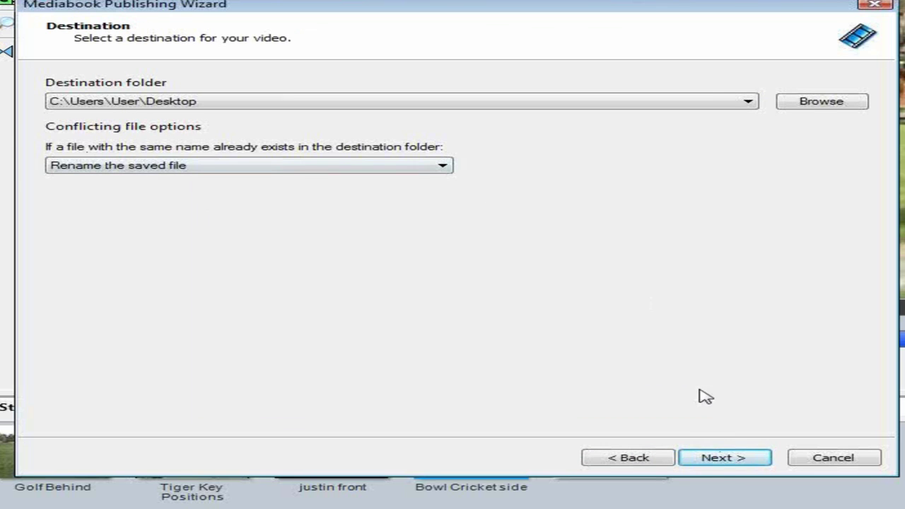
left_click(712, 460)
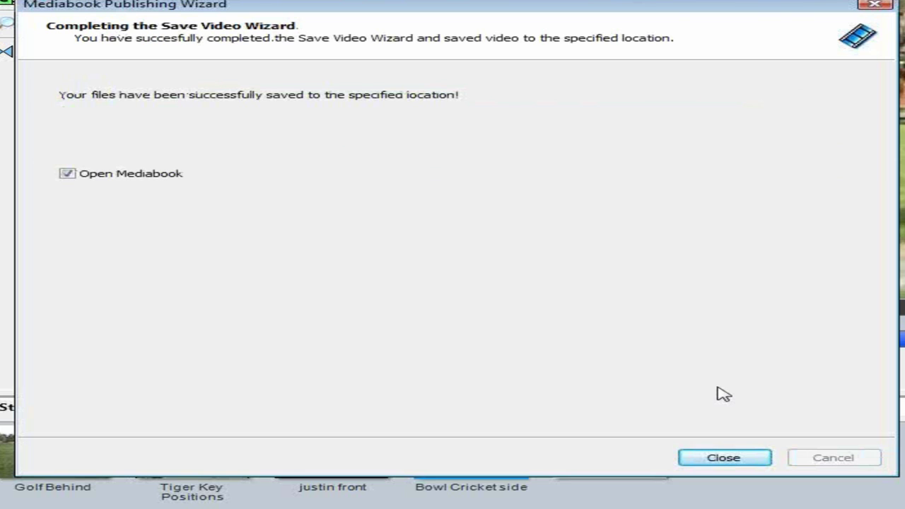
left_click(724, 457)
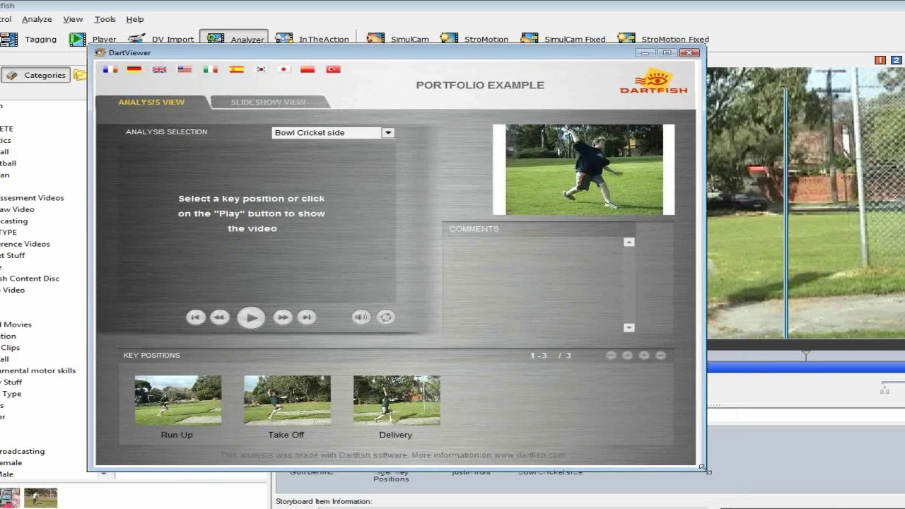
Enlarge the DartViewer window and play the Bowl Cricket side clip in the published Mediabook.
left_click_drag(681, 450, 696, 505)
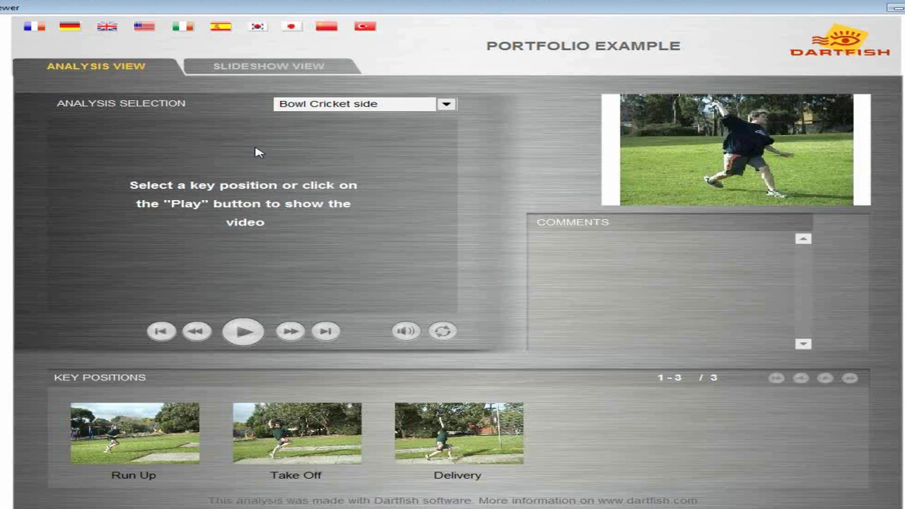
left_click(244, 332)
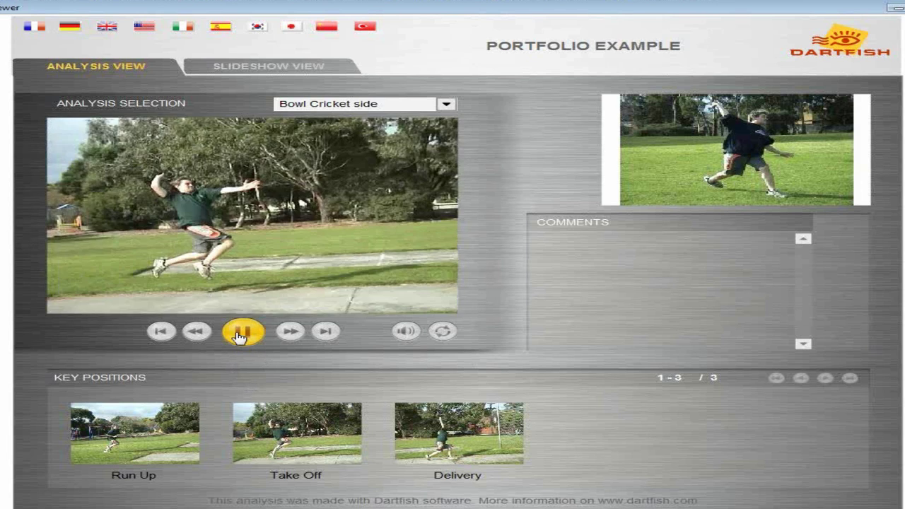
left_click(241, 332)
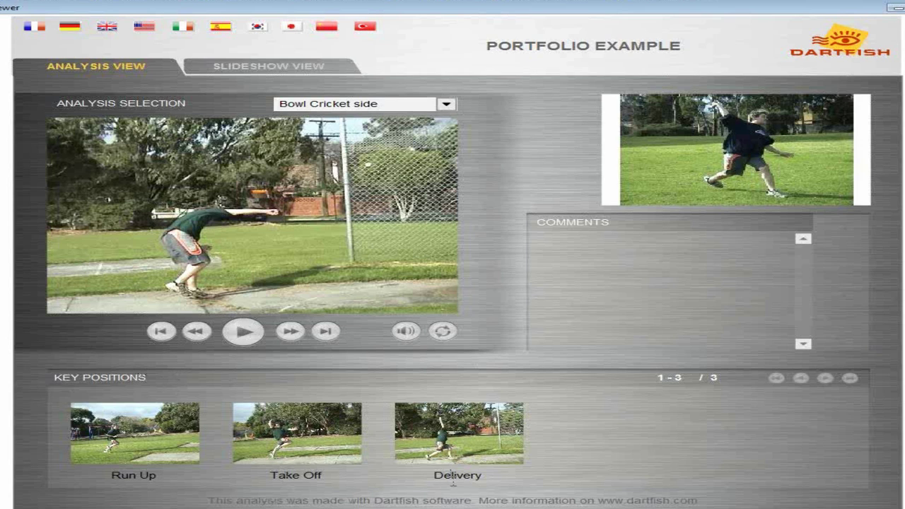
Review the Run Up, Take Off and Delivery key positions with their comments in the Mediabook.
left_click(131, 434)
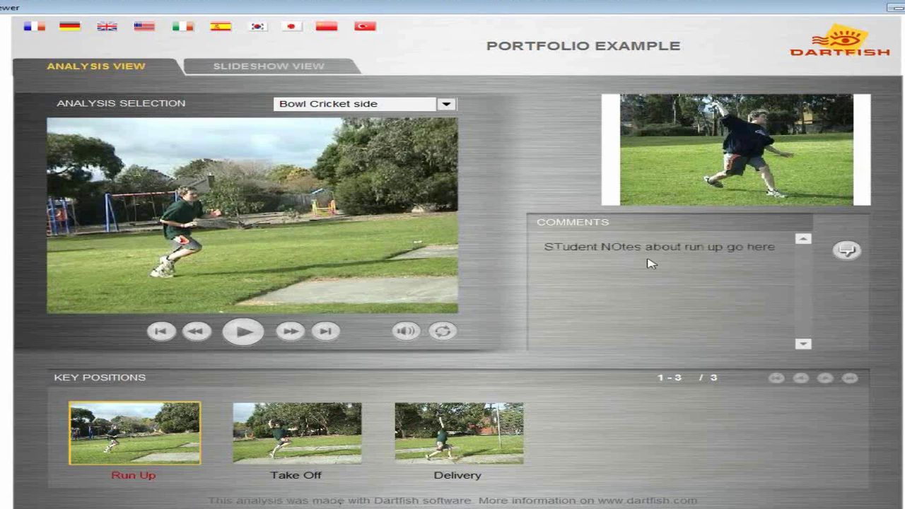
left_click(848, 251)
left_click(303, 437)
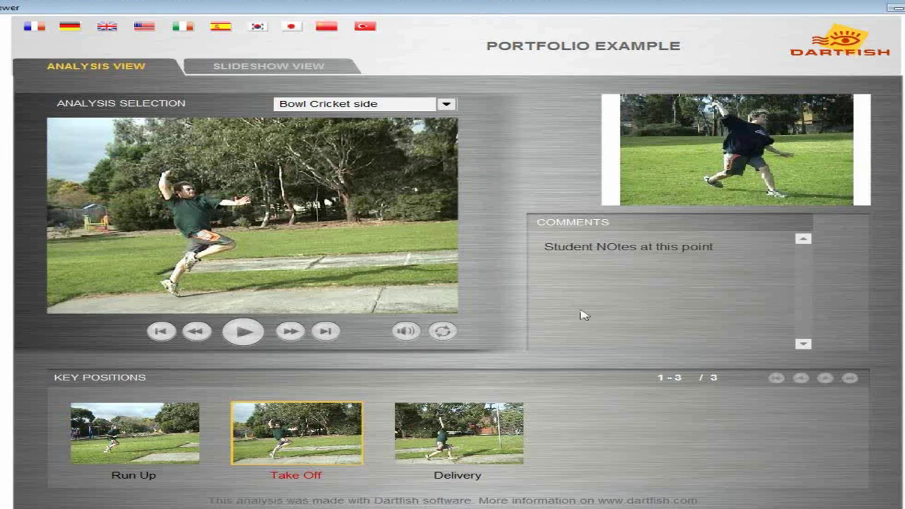
left_click(449, 434)
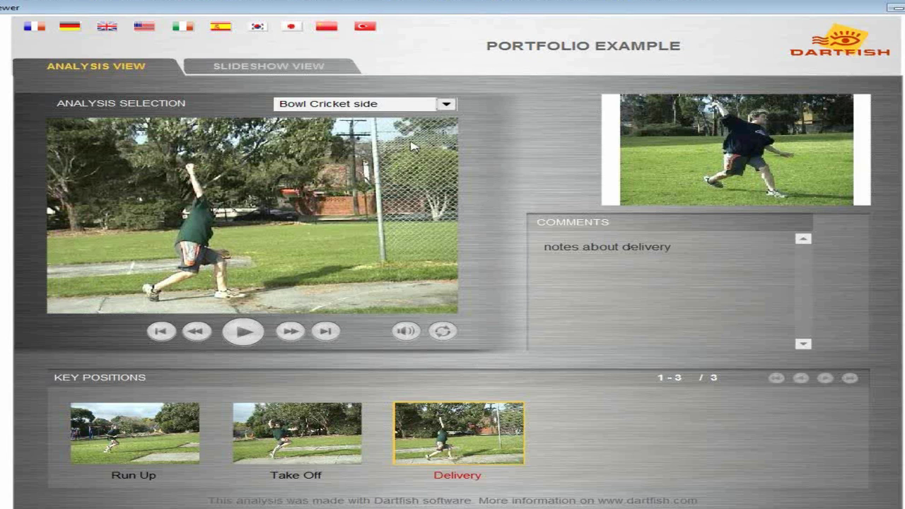
Examine the Mediabook's slideshow view and its print preview, and close the viewer.
left_click(256, 70)
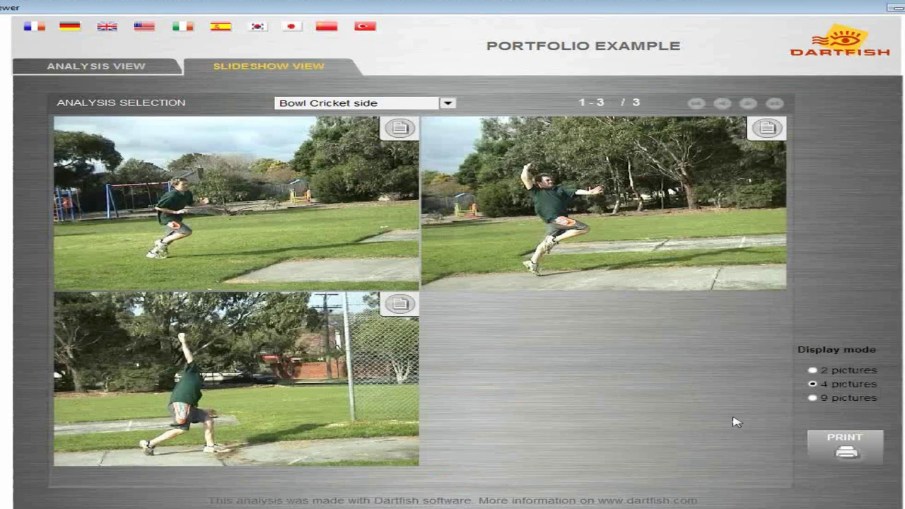
left_click(849, 449)
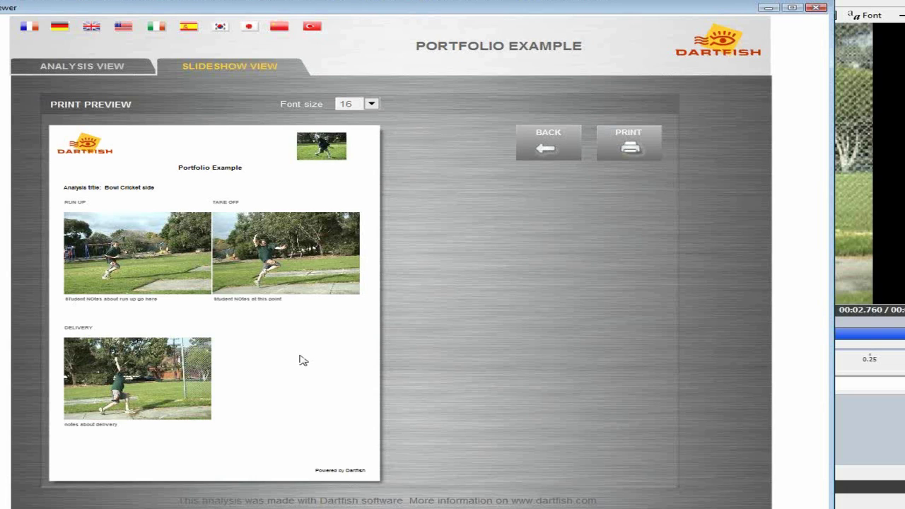
left_click(817, 9)
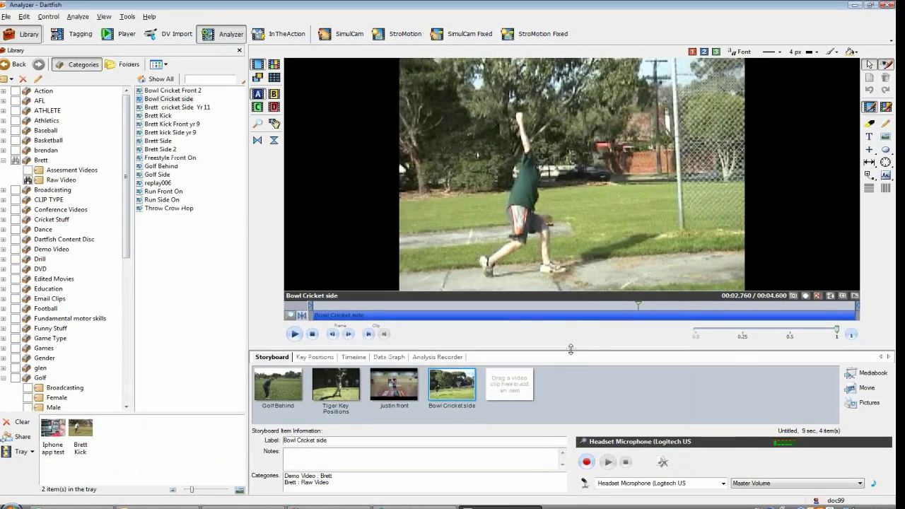
Enlarge the video area by shrinking the storyboard area beneath it.
left_click_drag(571, 349, 572, 380)
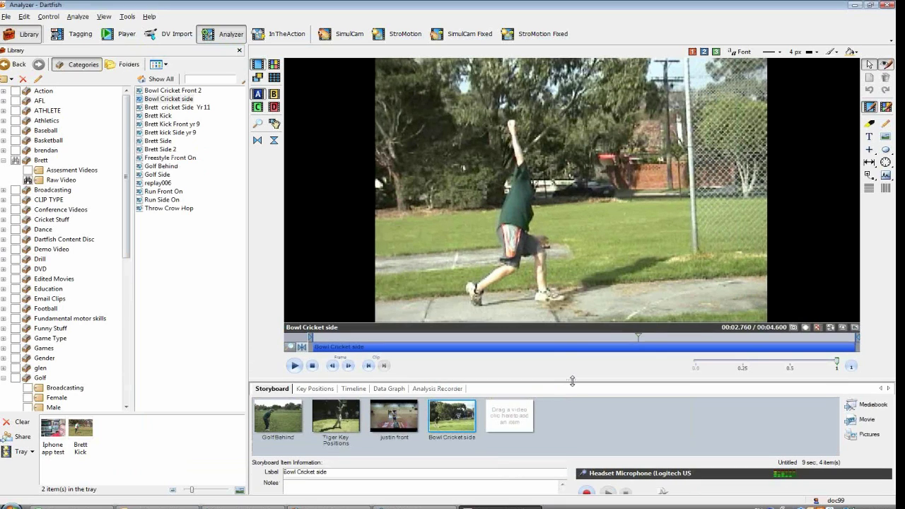